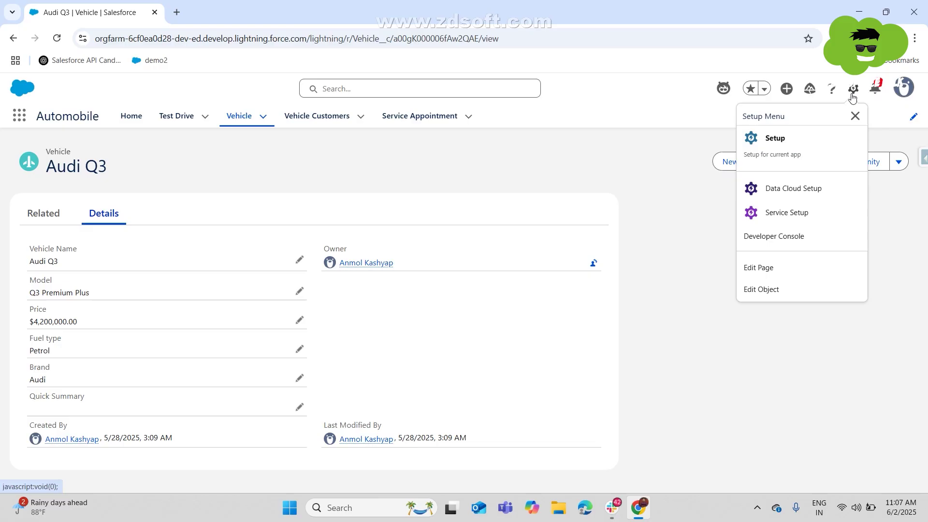
In Prompt Builder, start a new Field Generation prompt template
{"action": "left_click", "coordinate": [789, 143]}
{"action": "type", "text": "prompt"}
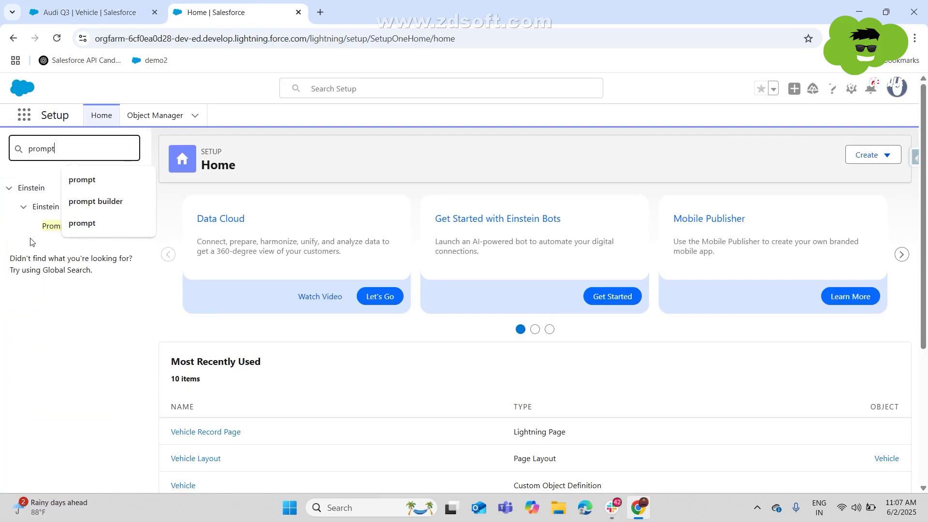
{"action": "left_click", "coordinate": [50, 226]}
{"action": "left_click", "coordinate": [840, 154]}
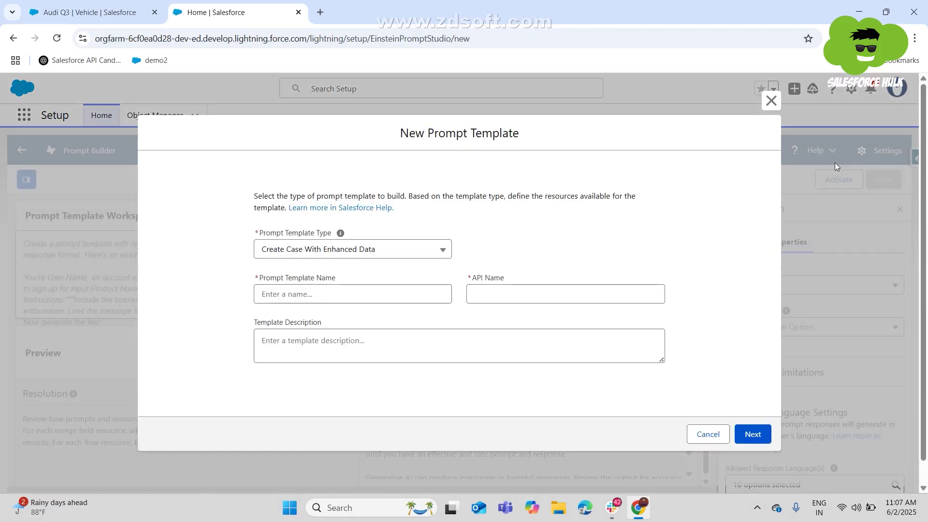
{"action": "left_click", "coordinate": [362, 250]}
{"action": "left_click", "coordinate": [327, 332]}
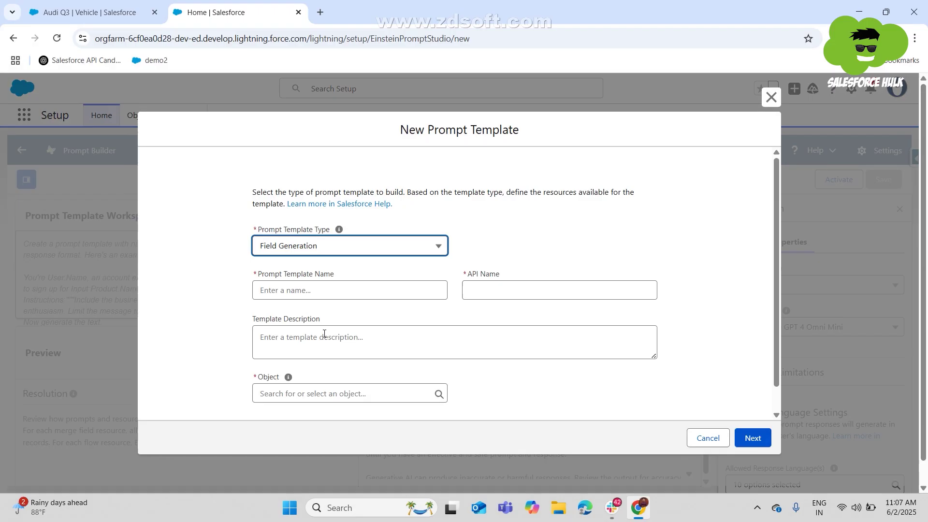
Name it 'My First Field Generation Template', add a description, and target Vehicle's Quick Summary field
{"action": "left_click", "coordinate": [303, 293]}
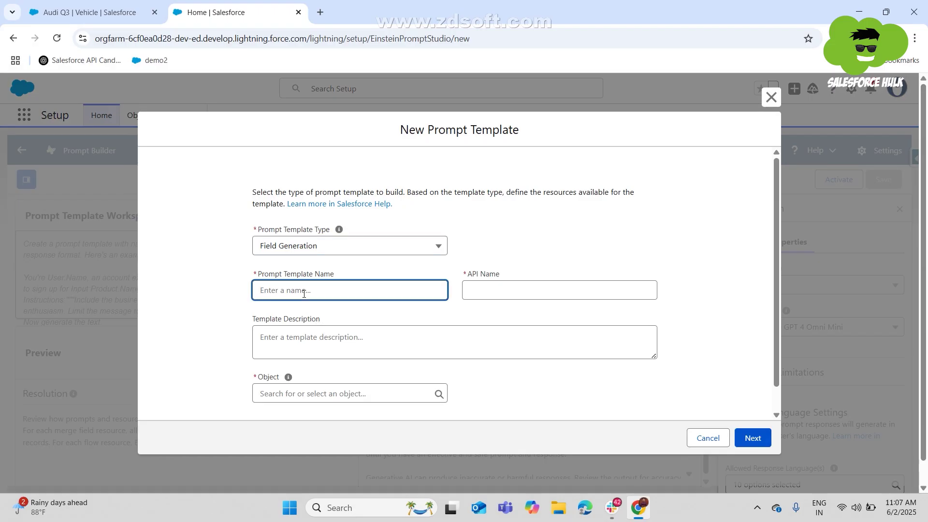
{"action": "type", "text": "My First Fiel"}
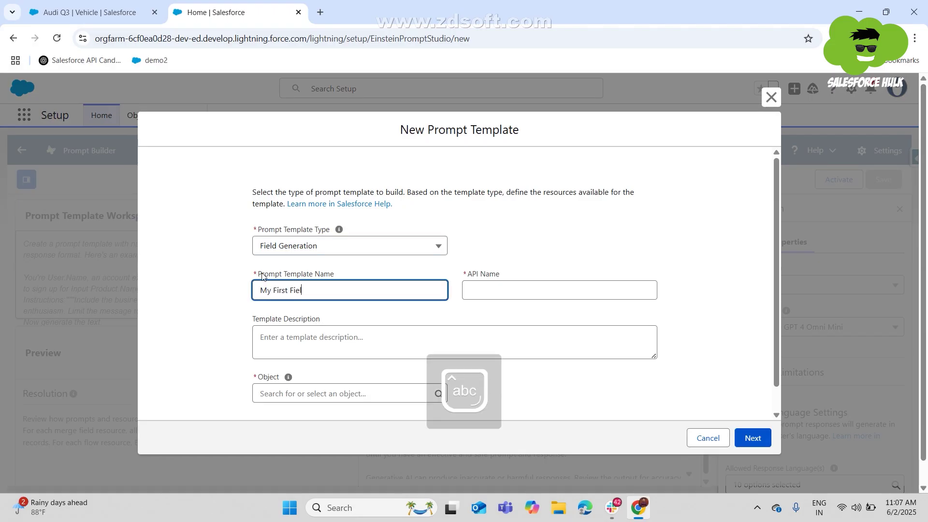
{"action": "type", "text": "d Generation Template"}
{"action": "key", "text": "Tab"}
{"action": "type", "text": "Salesforce Hulk F"}
{"action": "key", "text": "Tab"}
{"action": "type", "text": "ve"}
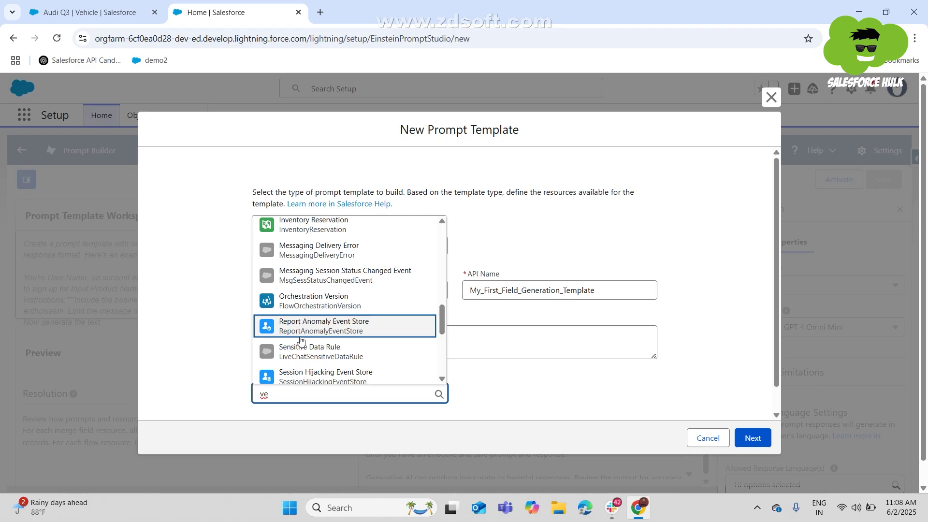
{"action": "type", "text": "h"}
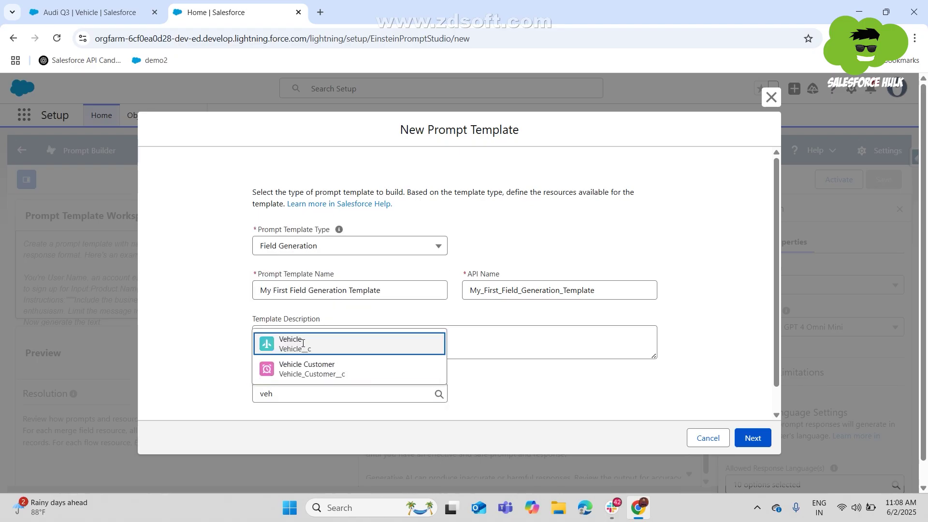
{"action": "left_click", "coordinate": [303, 343]}
{"action": "left_click", "coordinate": [569, 390]}
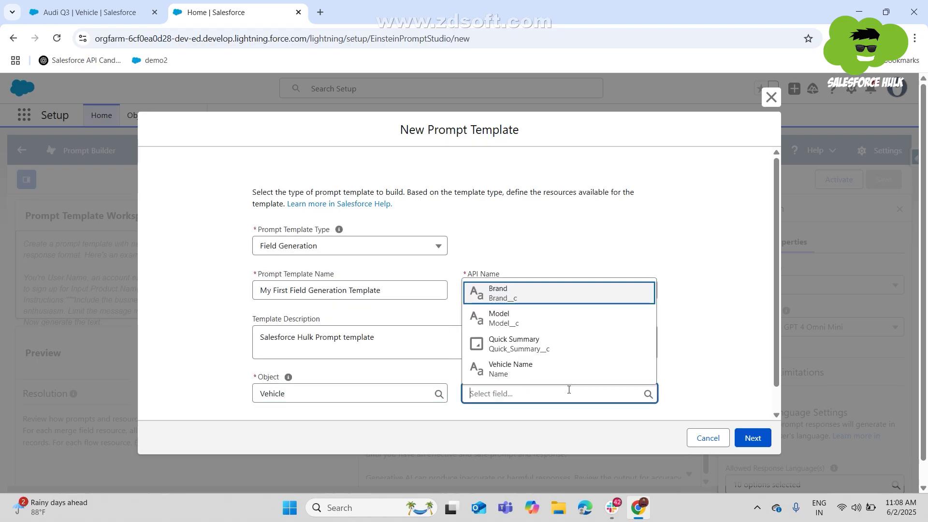
{"action": "left_click", "coordinate": [530, 347]}
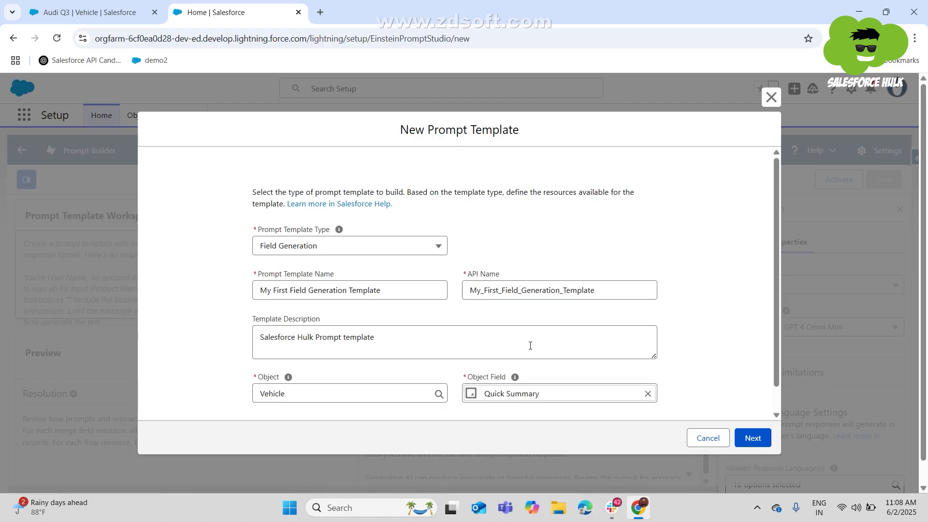
{"action": "left_click", "coordinate": [758, 438]}
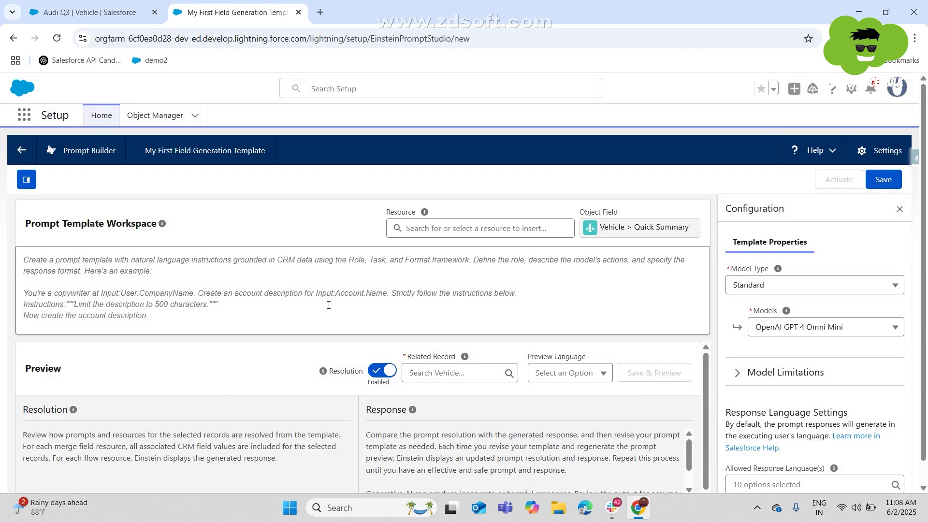
Begin the prompt with 'Generate a persona' and insert the vehicle Model and Brand merge fields
{"action": "left_click", "coordinate": [273, 260]}
{"action": "type", "text": "Generate a personalized service suggestion based on a car model"}
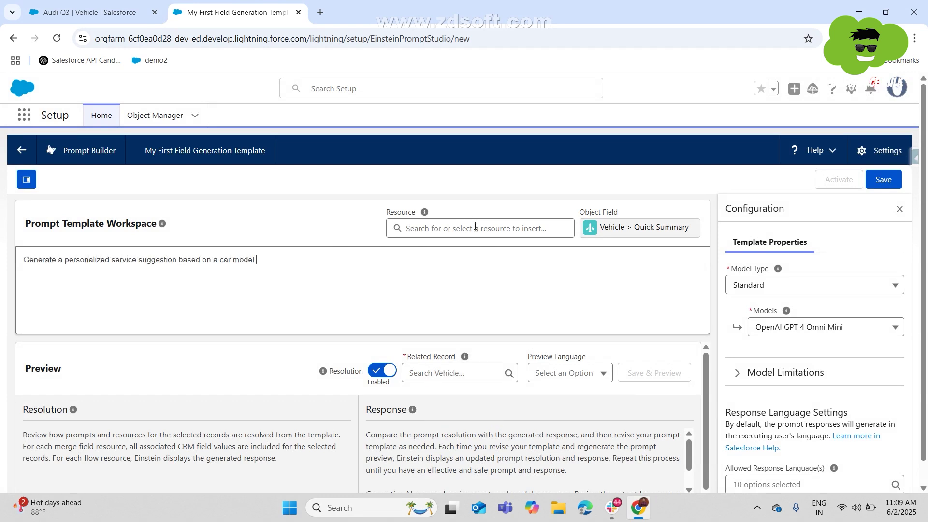
{"action": "left_click", "coordinate": [475, 225]}
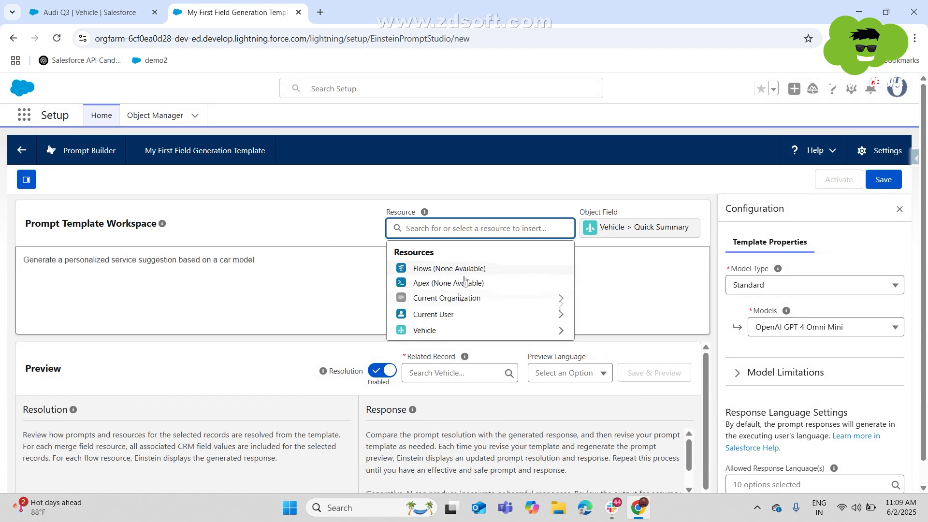
{"action": "left_click", "coordinate": [445, 307]}
{"action": "scroll", "coordinate": [439, 328], "scroll_direction": "down", "scroll_amount": 3}
{"action": "left_click", "coordinate": [431, 291]}
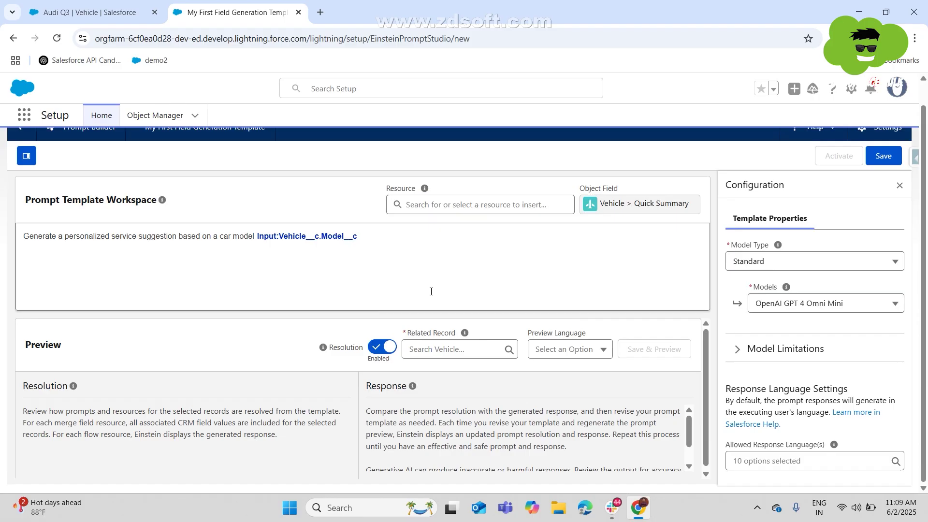
{"action": "left_click", "coordinate": [519, 203]}
{"action": "left_click", "coordinate": [461, 274]}
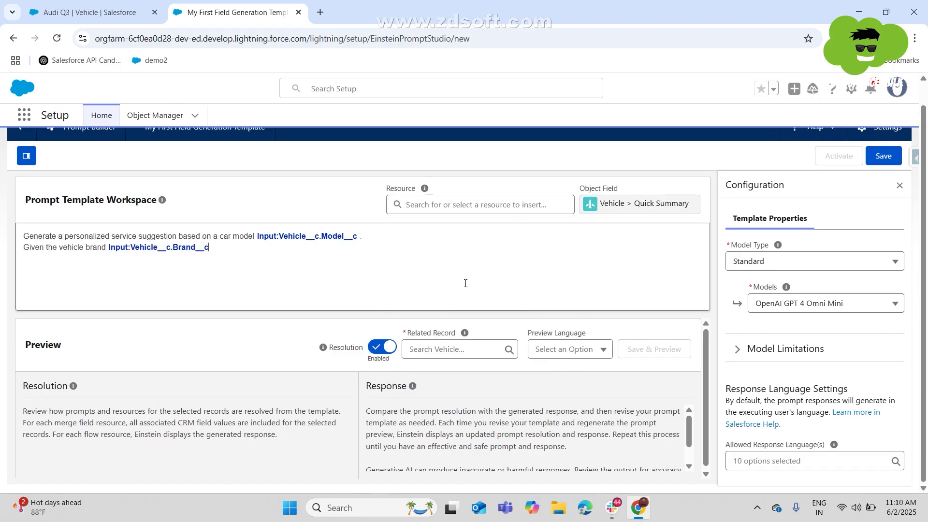
Add Fuel type and Service_Appointment merge fields, asking for recommended service level and urgency level
{"action": "type", "text": "fuel type"}
{"action": "left_click", "coordinate": [479, 204]}
{"action": "left_click", "coordinate": [449, 290]}
{"action": "type", "text": ", and last services"}
{"action": "left_click", "coordinate": [480, 204]}
{"action": "left_click", "coordinate": [449, 271]}
{"action": "type", "text": ", generate recommended service level and urgency level ."}
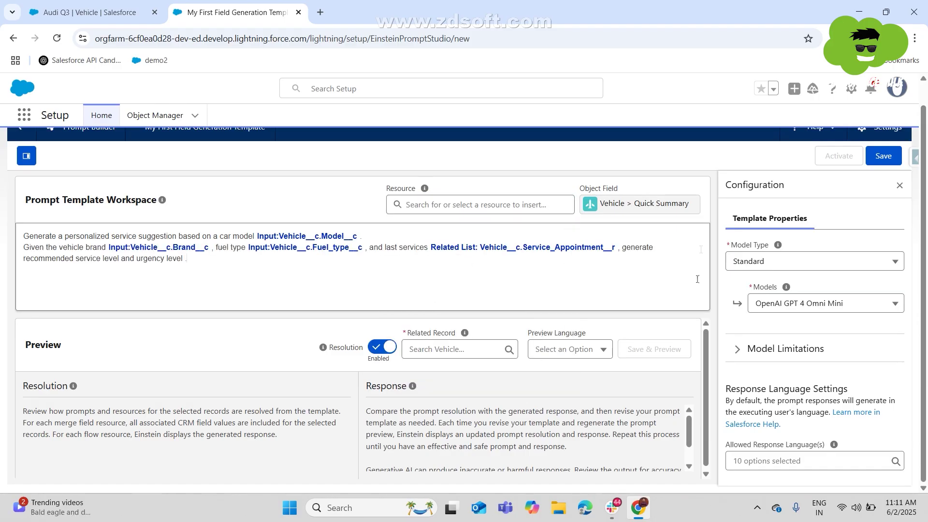
Save and preview the template against the Hyundai Verna record, then activate Version 1
{"action": "left_click", "coordinate": [444, 349]}
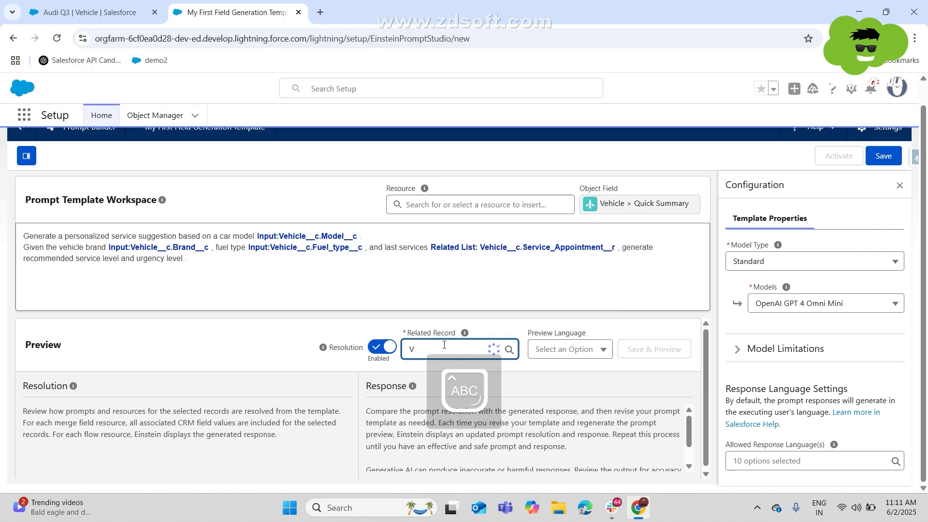
{"action": "type", "text": "V"}
{"action": "left_click", "coordinate": [445, 392]}
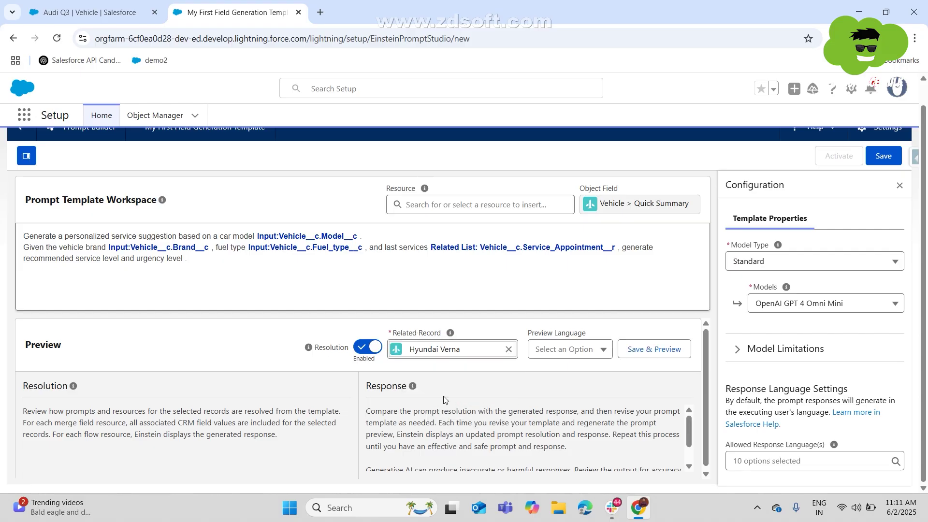
{"action": "left_click", "coordinate": [653, 349]}
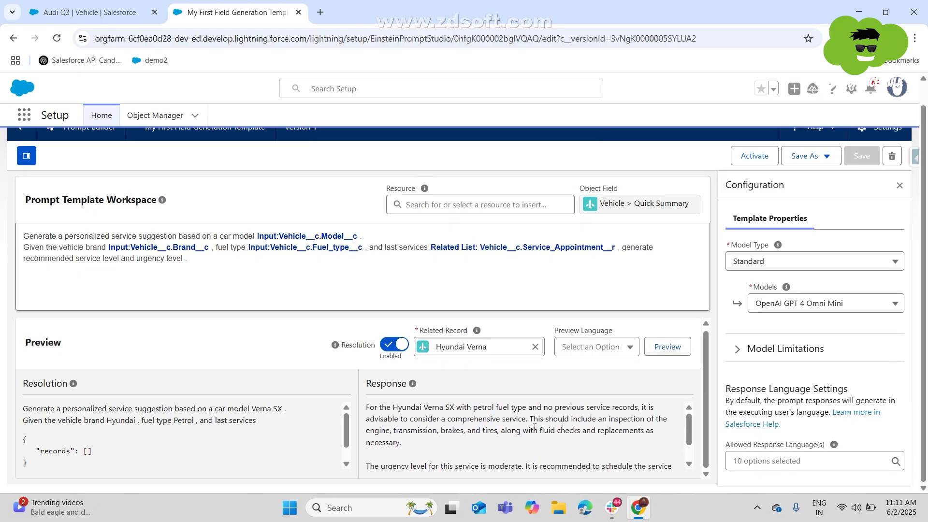
{"action": "scroll", "coordinate": [487, 429], "scroll_direction": "down", "scroll_amount": 2}
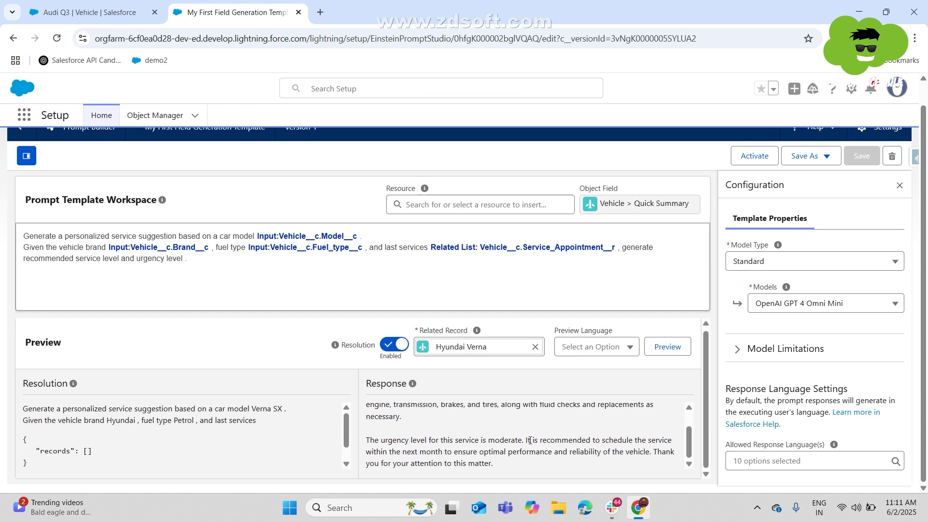
{"action": "scroll", "coordinate": [562, 448], "scroll_direction": "up", "scroll_amount": 2}
{"action": "left_click", "coordinate": [757, 156]}
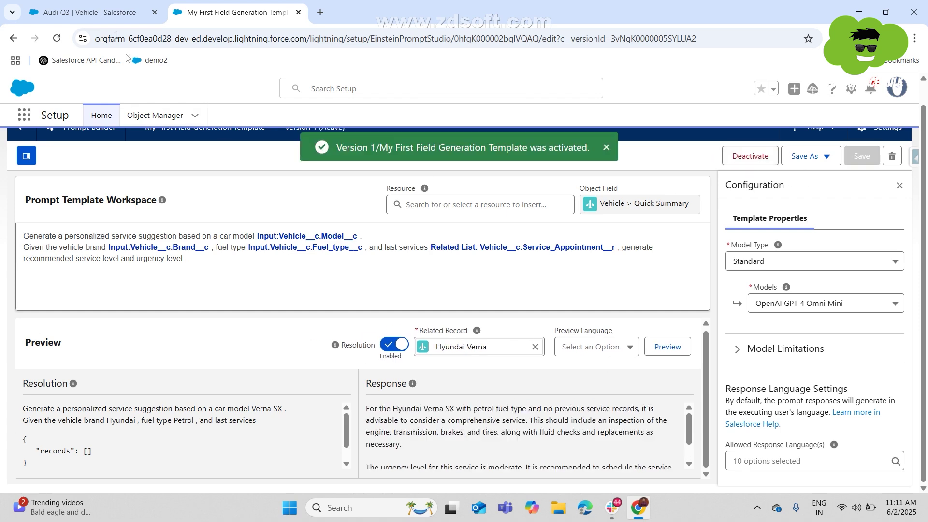
From the Audi Q3 vehicle record's Details, open the Vehicle Record Page in Lightning App Builder
{"action": "left_click", "coordinate": [90, 12]}
{"action": "left_click", "coordinate": [131, 116]}
{"action": "left_click", "coordinate": [239, 116]}
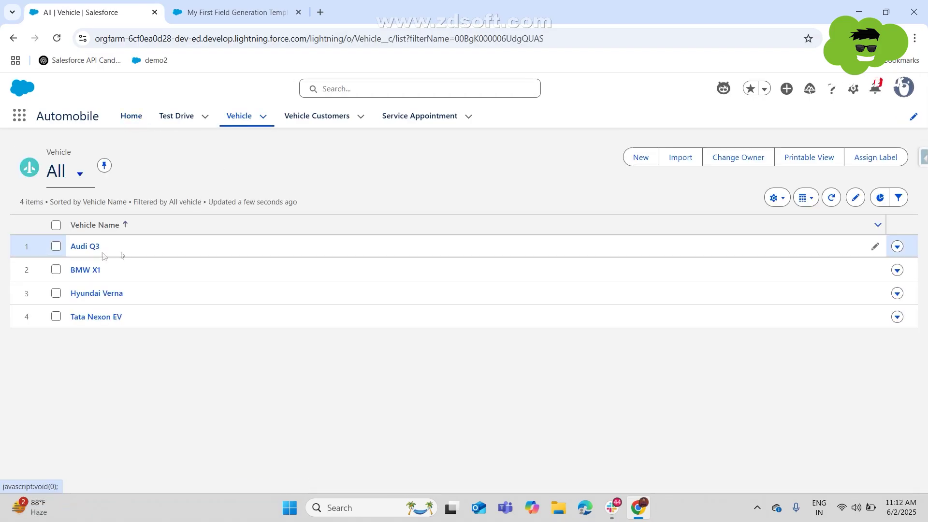
{"action": "left_click", "coordinate": [99, 249]}
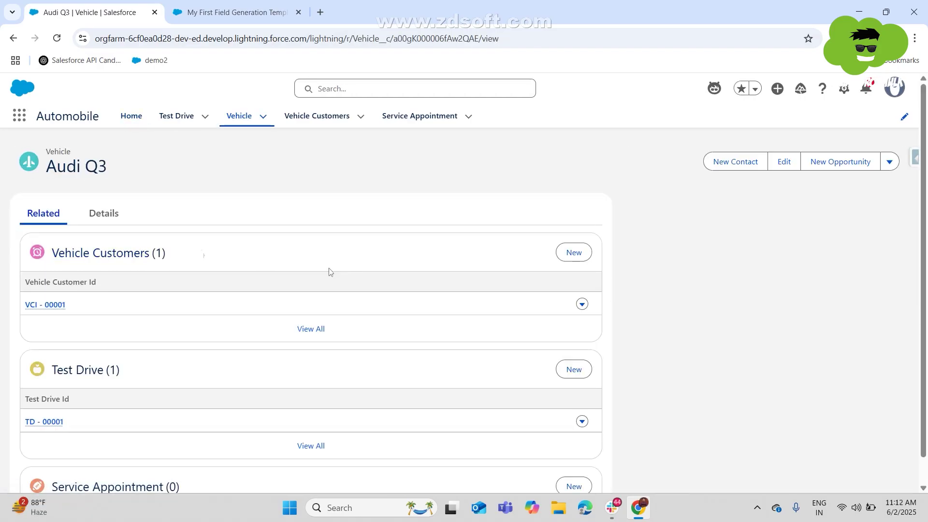
{"action": "left_click", "coordinate": [115, 217]}
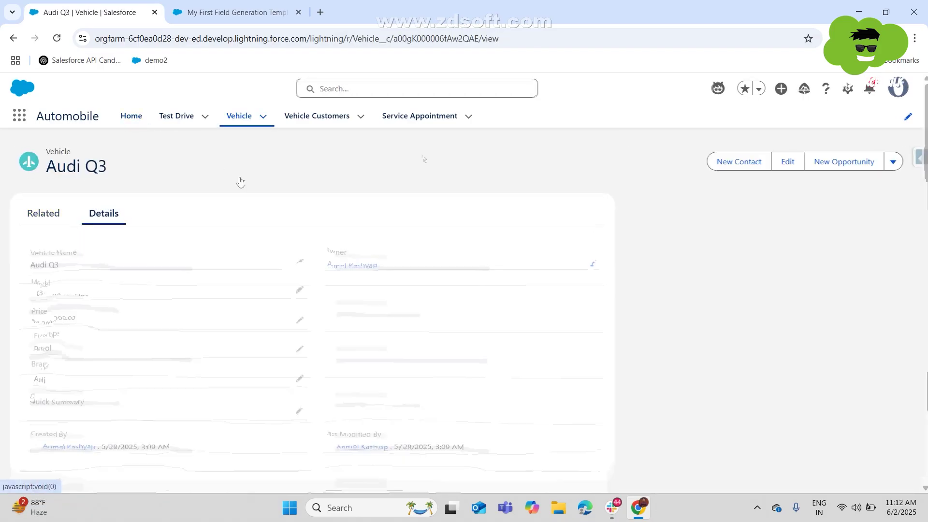
{"action": "left_click", "coordinate": [852, 90]}
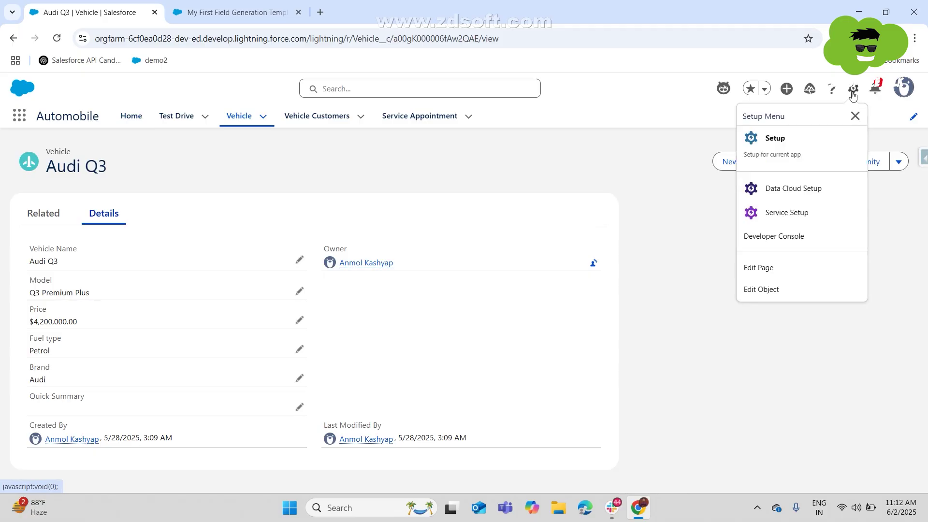
{"action": "left_click", "coordinate": [784, 269]}
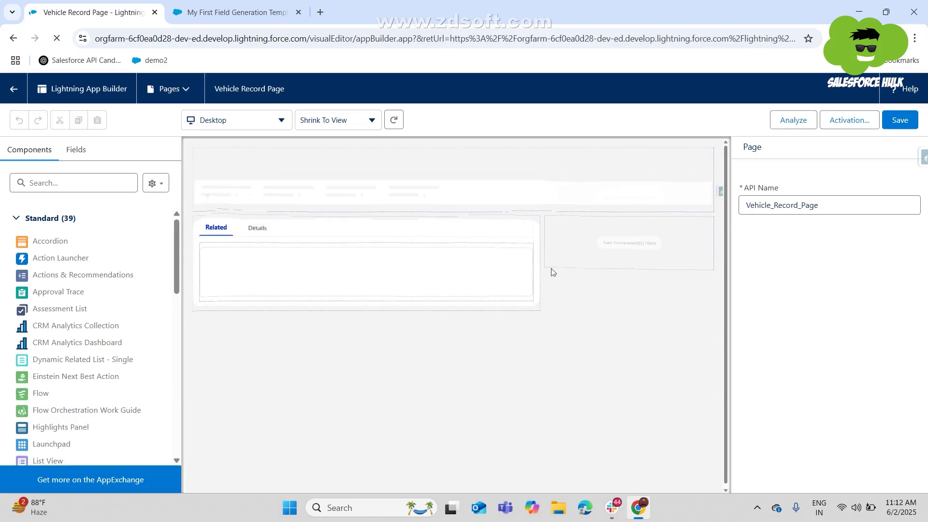
Upgrade the Record Detail component on the Vehicle Record Page to Dynamic Forms
{"action": "left_click", "coordinate": [257, 206]}
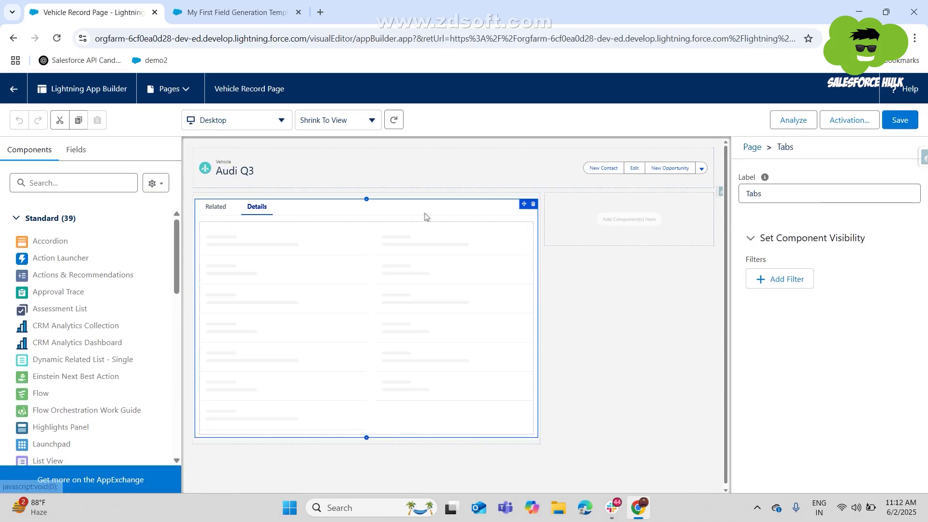
{"action": "left_click", "coordinate": [436, 240]}
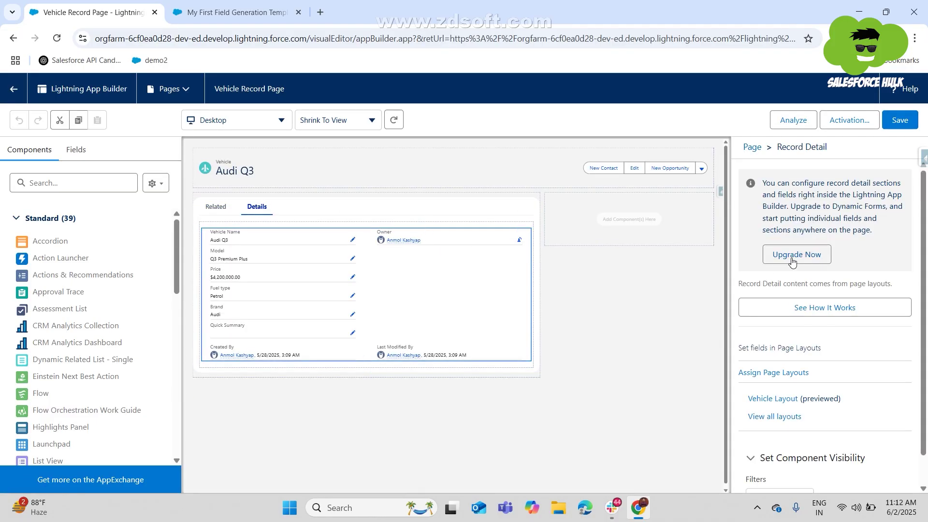
{"action": "left_click", "coordinate": [792, 262]}
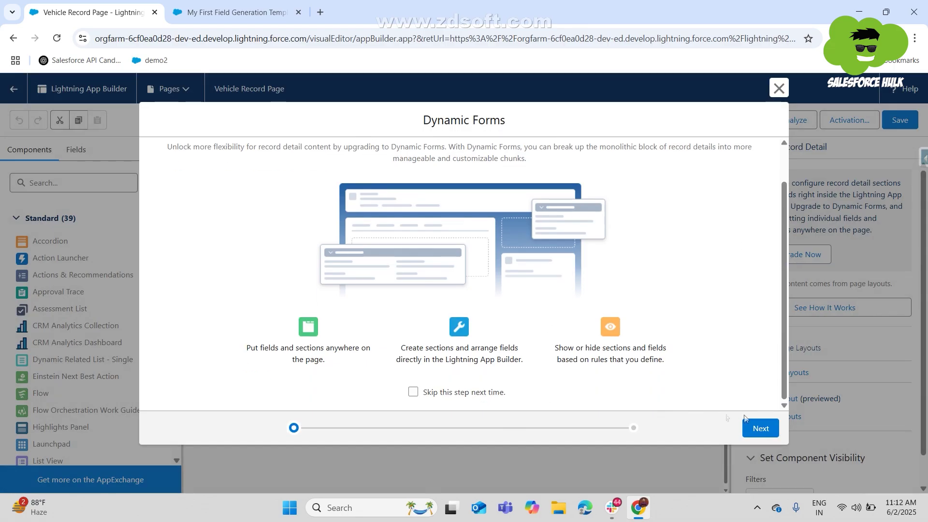
{"action": "left_click", "coordinate": [762, 428]}
{"action": "left_click", "coordinate": [758, 426]}
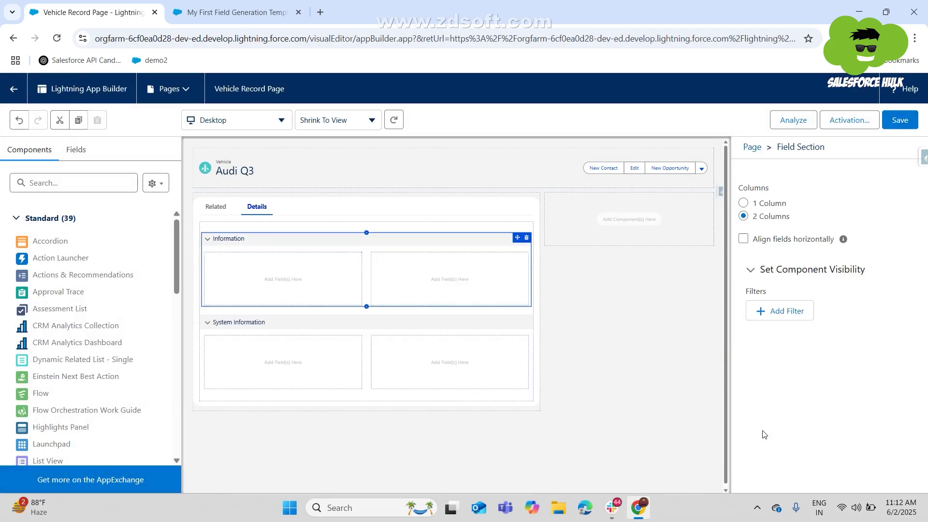
Set the Quick Summary field's prompt template to My First Field Generation Template
{"action": "left_click", "coordinate": [302, 451]}
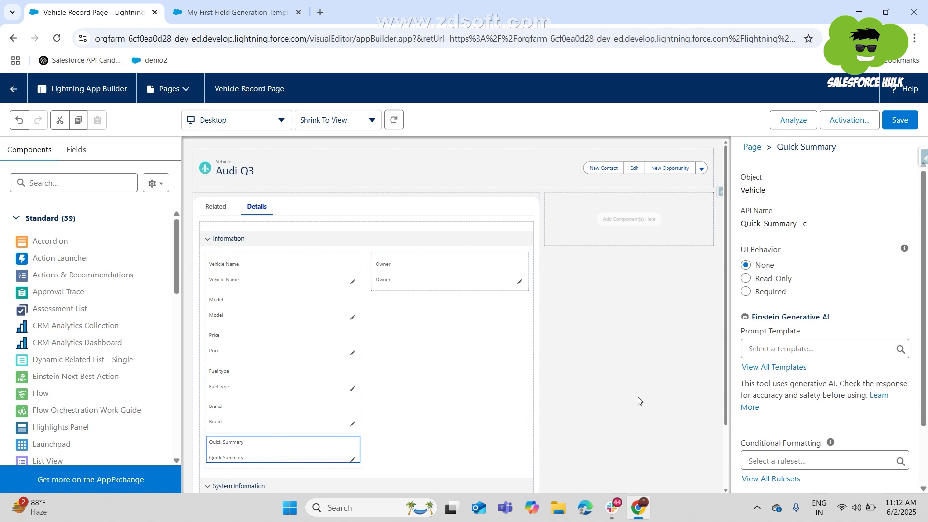
{"action": "left_click", "coordinate": [815, 347]}
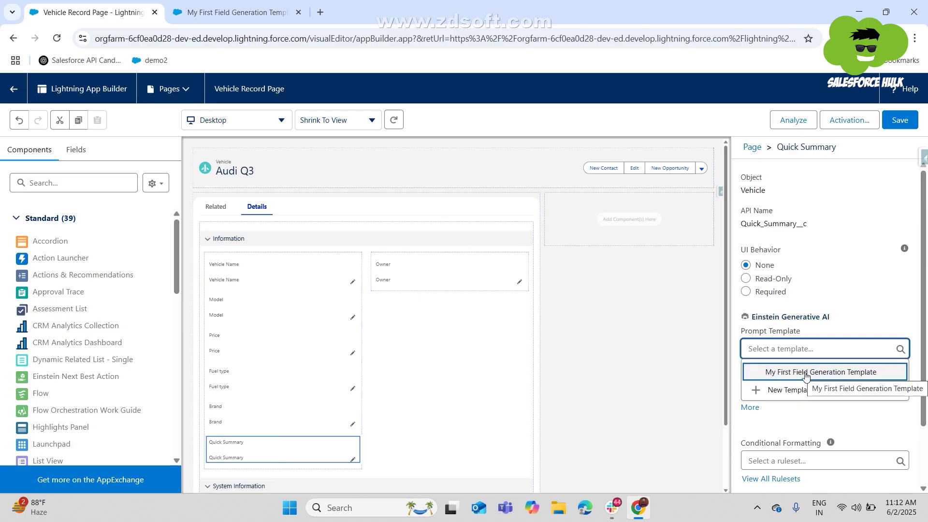
{"action": "left_click", "coordinate": [805, 373]}
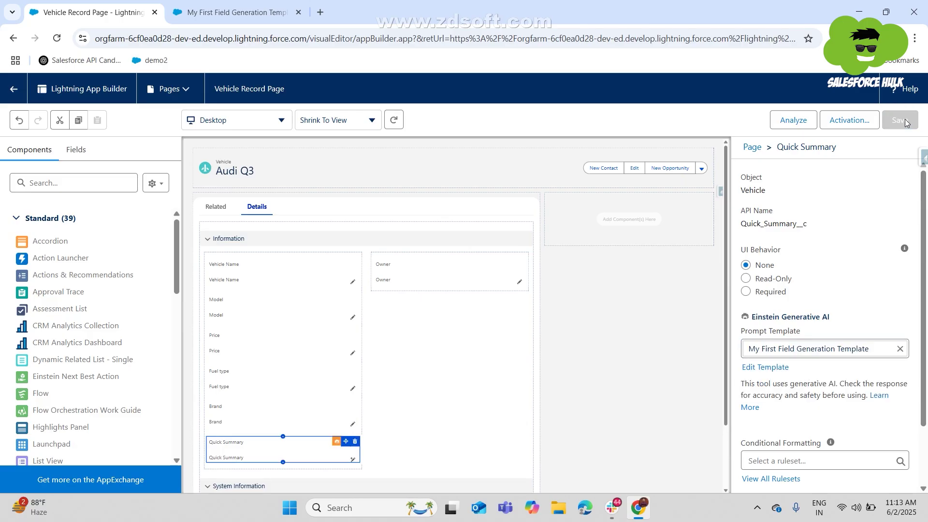
On Audi Q3, generate the Quick Summary with Einstein, accept it, and save the record
{"action": "left_click", "coordinate": [15, 91]}
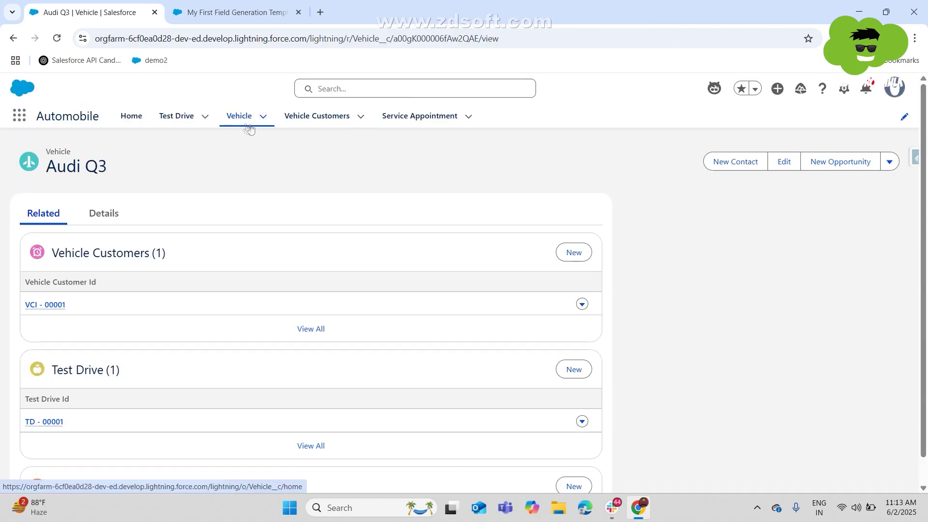
{"action": "left_click", "coordinate": [104, 213]}
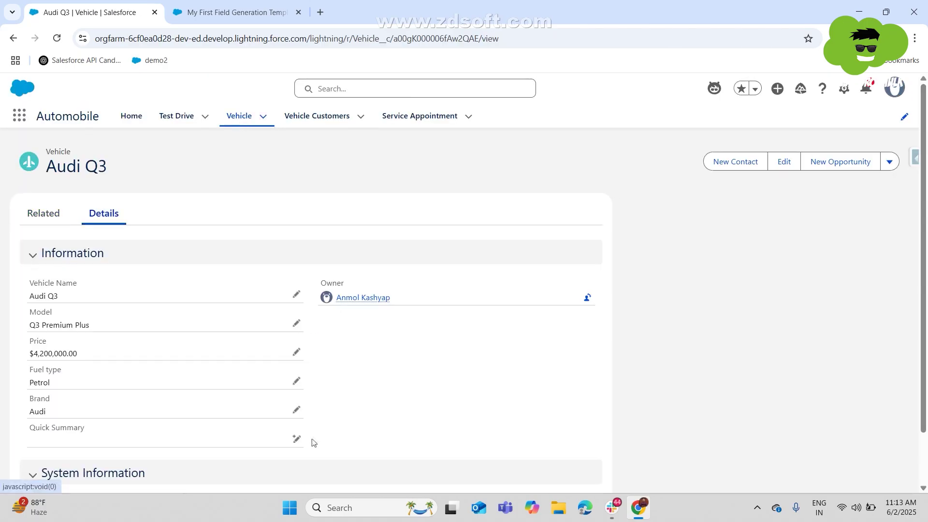
{"action": "left_click", "coordinate": [297, 440]}
{"action": "left_click", "coordinate": [294, 308]}
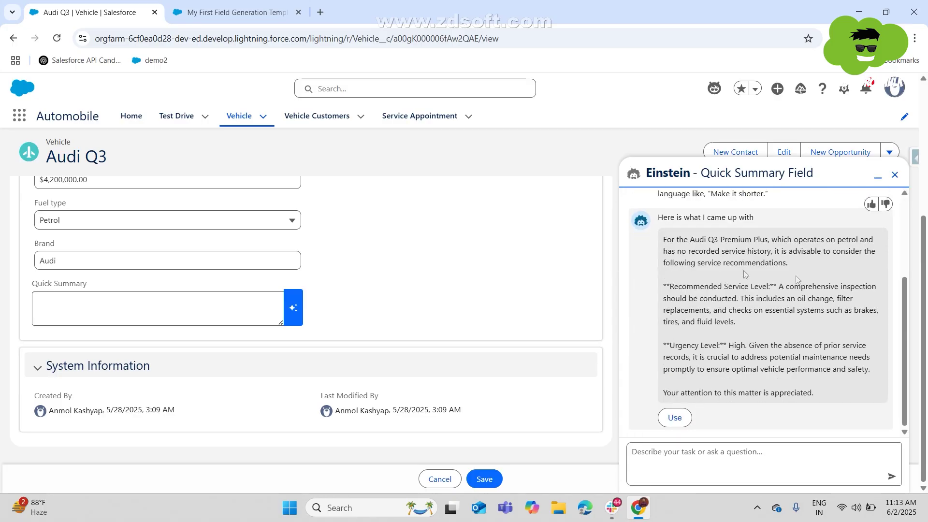
{"action": "left_click", "coordinate": [674, 418]}
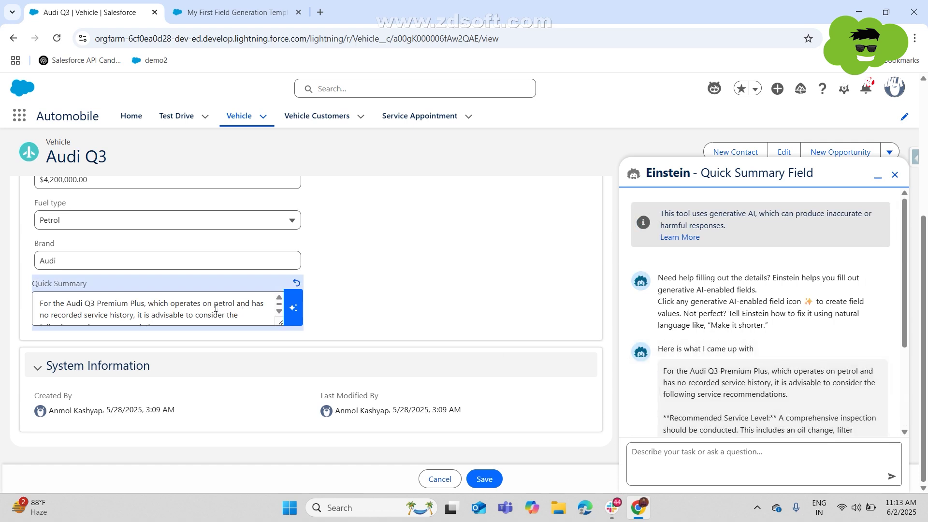
{"action": "scroll", "coordinate": [215, 306], "scroll_direction": "up", "scroll_amount": 2}
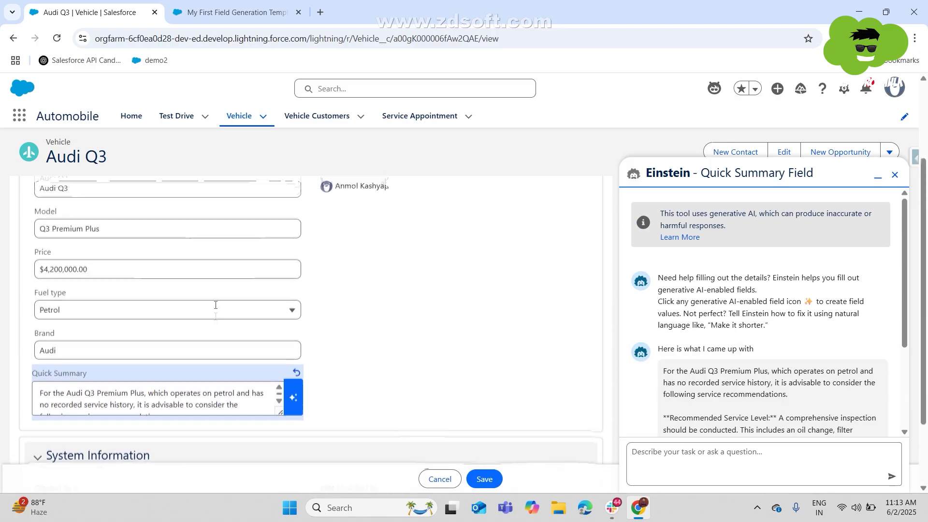
{"action": "scroll", "coordinate": [215, 305], "scroll_direction": "down", "scroll_amount": 1}
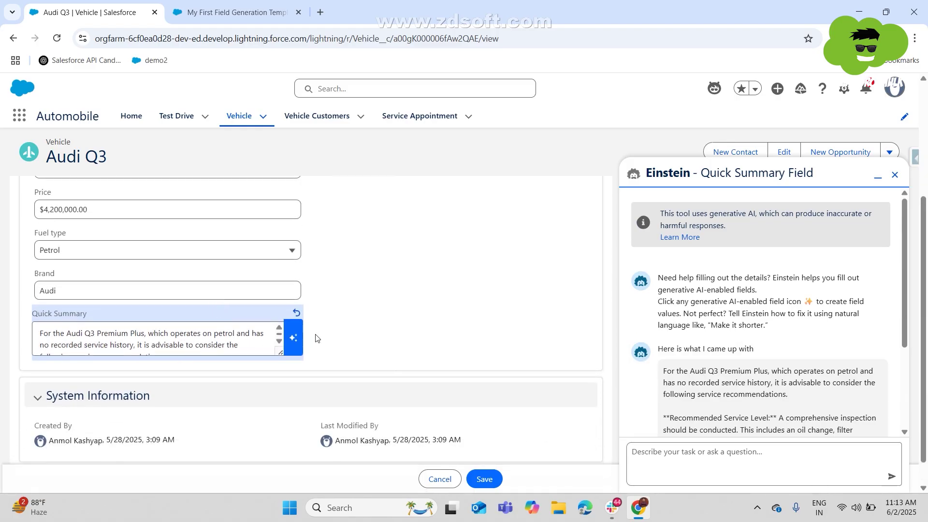
{"action": "left_click", "coordinate": [480, 477]}
Scroll the Audi Q3 record to review its saved Quick Summary
{"action": "scroll", "coordinate": [352, 384], "scroll_direction": "down", "scroll_amount": 2}
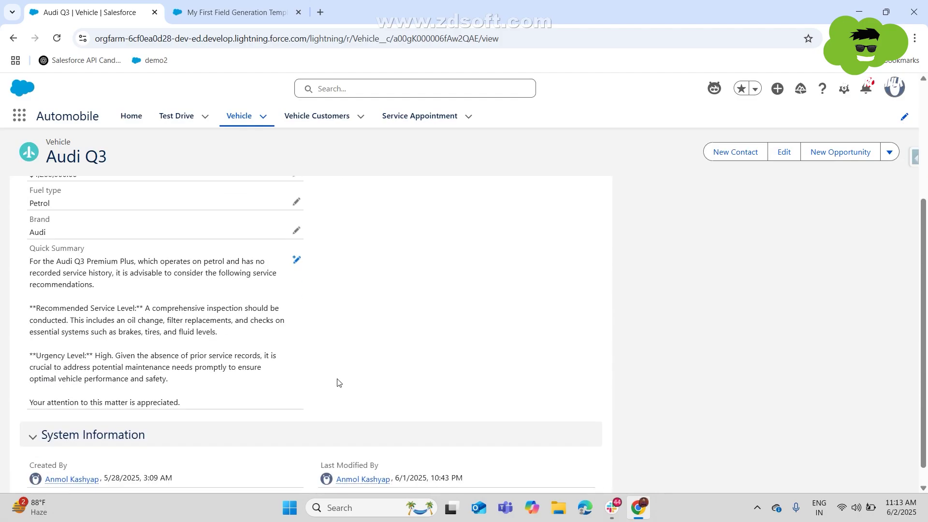